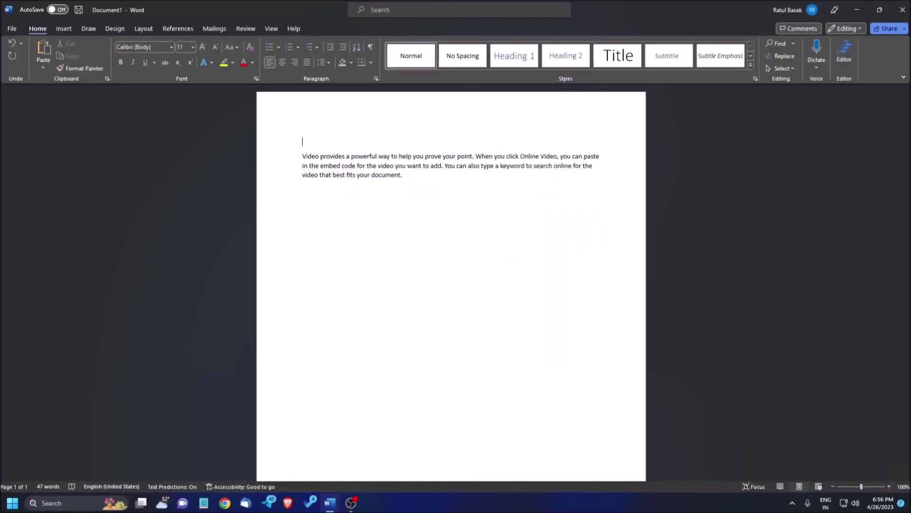
Remove the stray blank line and insert one empty line above the paragraph.
key("Return")
key("BackSpace")
key("shift+Down")
key("Delete")
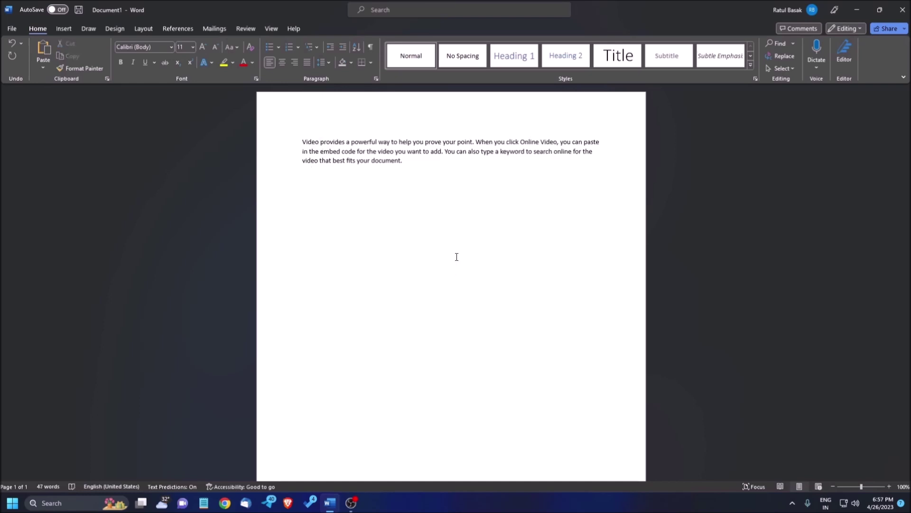
key("Return")
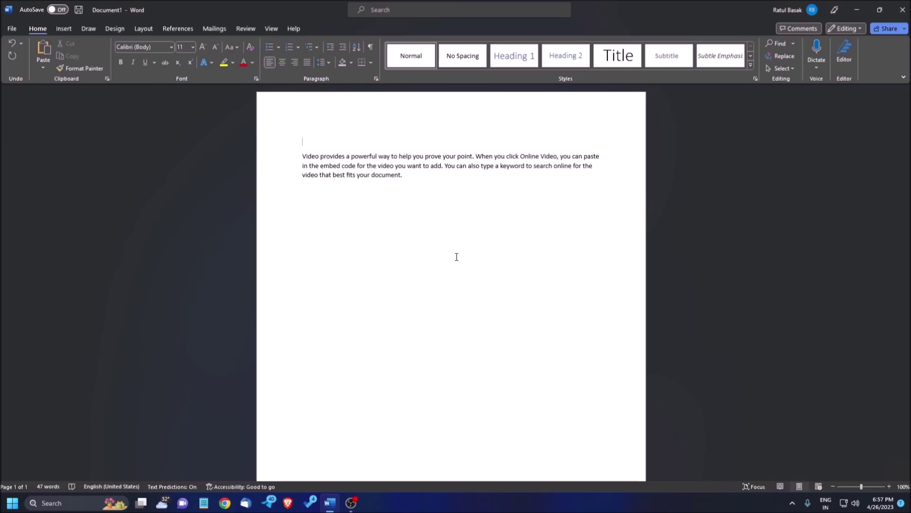
Type 'Demo E-book' on the first line and 'Video' on the line below it.
type("Demob")
key("BackSpace")
type("Ebook")
key("Return")
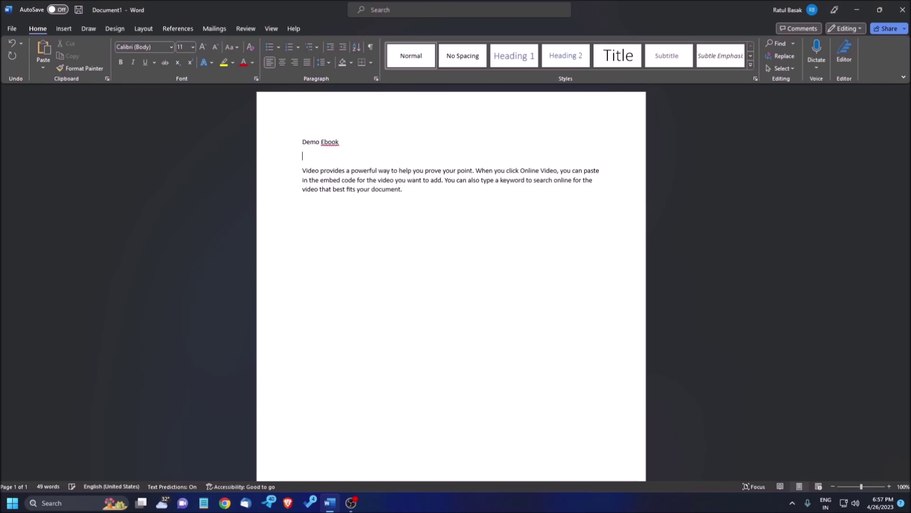
key("ctrl+Right")
key("Right")
type("-")
type("Vide")
type("o")
key("shift+Down")
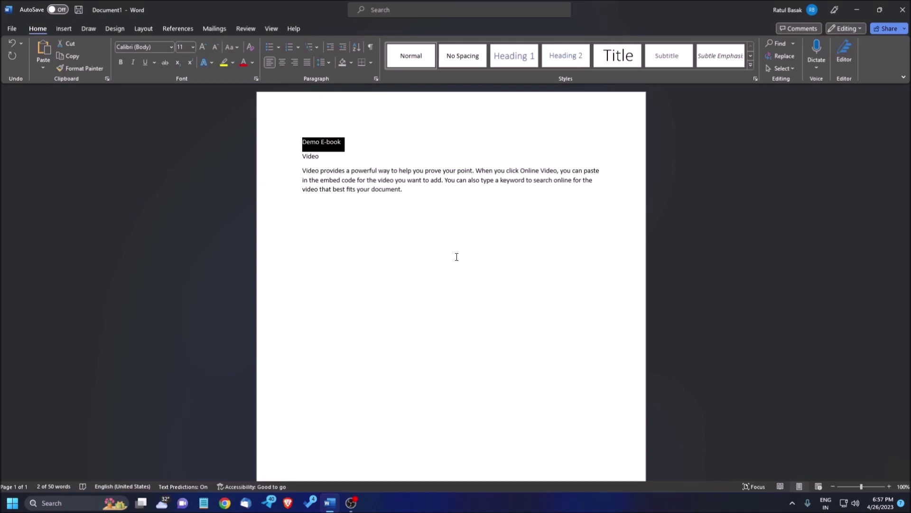
Apply the Title style to the selected 'Demo E-book' line through Apply Styles (Ctrl+Shift+S).
key("ctrl+shift+s")
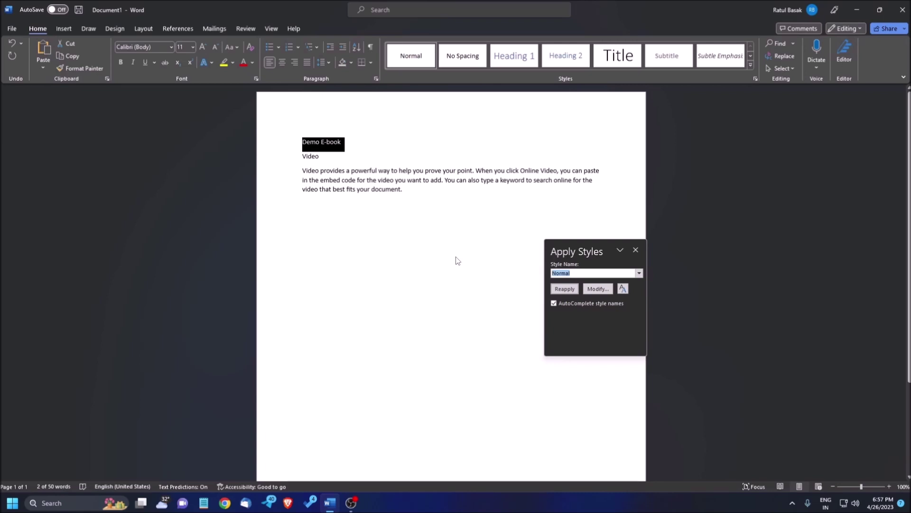
key("alt+Down")
key("Down")
key("Down")
key("Down")
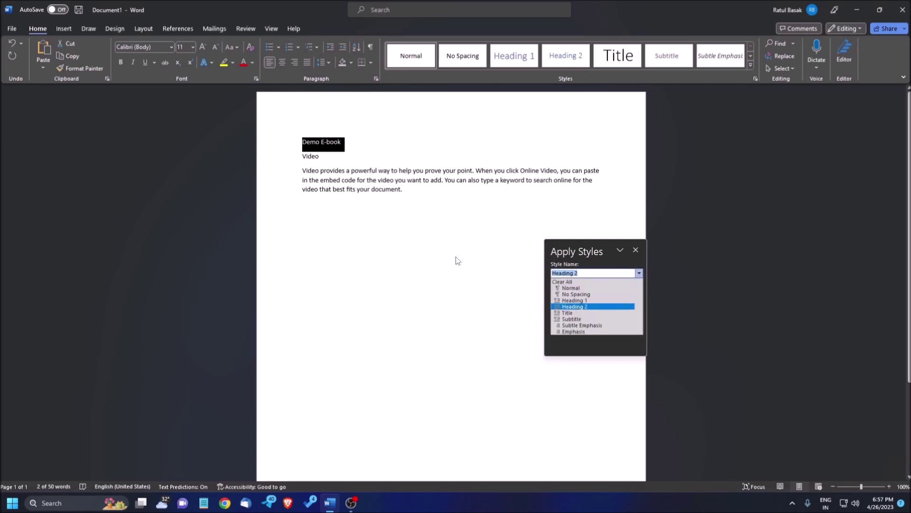
key("Down")
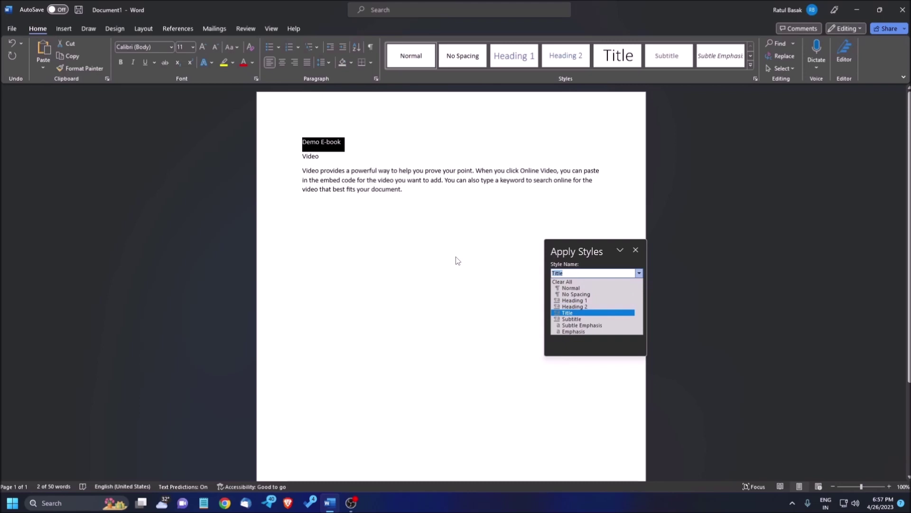
key("Return")
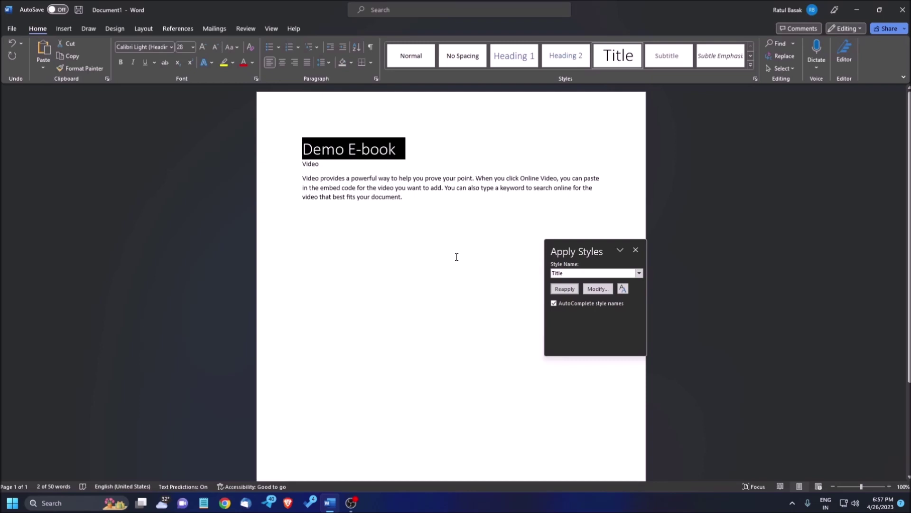
Select the word 'Video' on its line below the title.
key("Down")
key("Up")
key("Down")
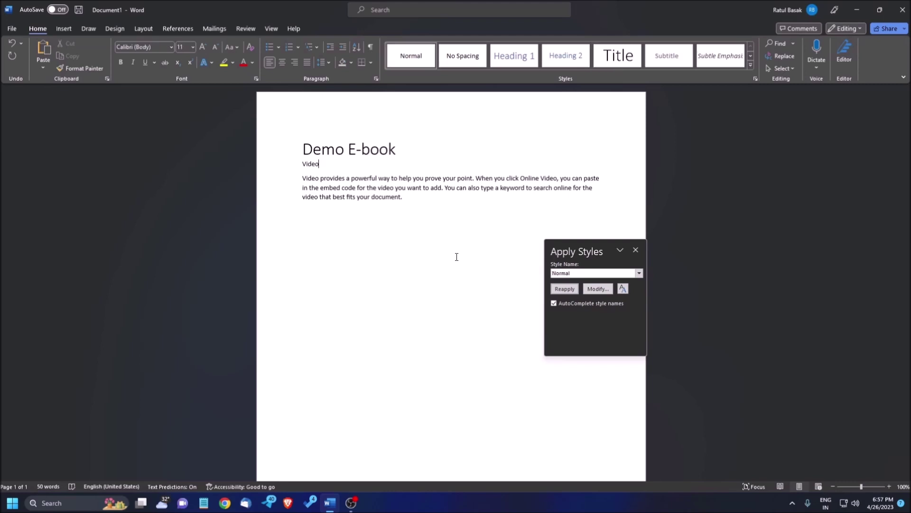
key("Up")
key("Down")
key("shift+Home")
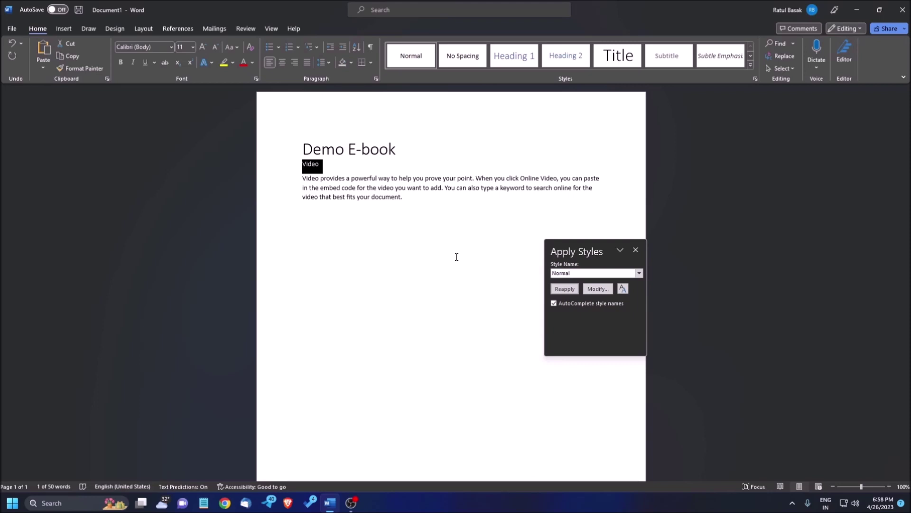
Give 'Video' the Heading 1 style, then check it against the title.
key("ctrl+shift+s")
key("alt+Down")
key("Down")
key("Down")
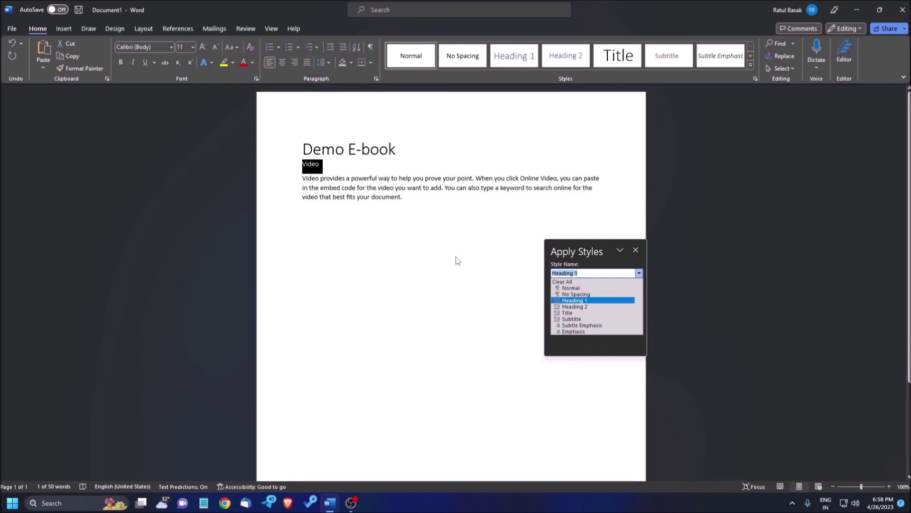
key("Return")
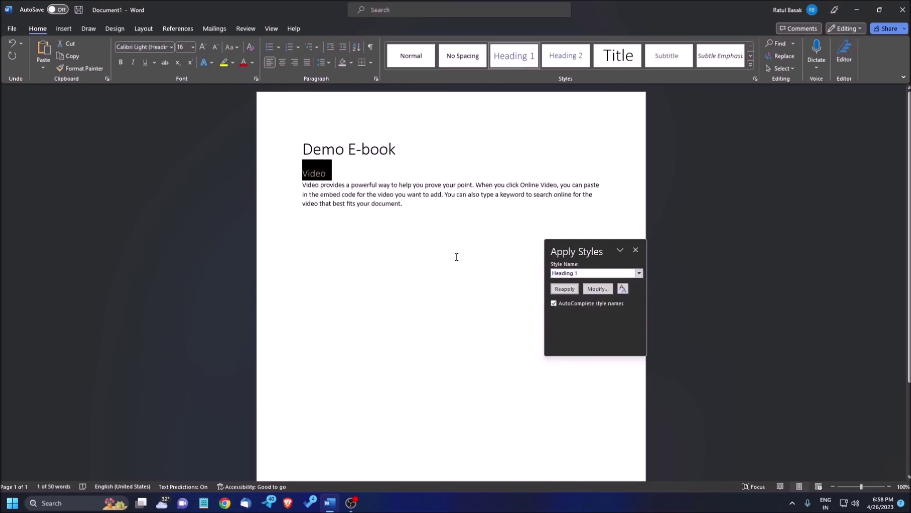
key("Left")
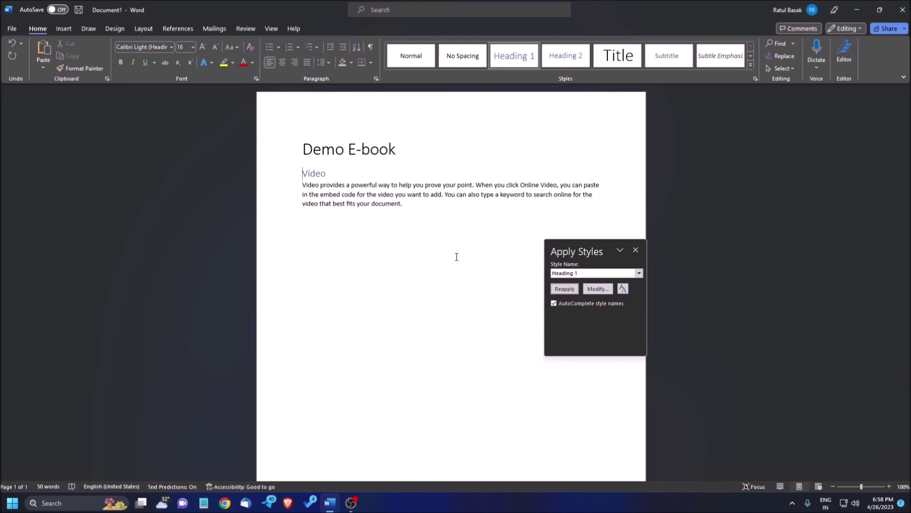
key("Up")
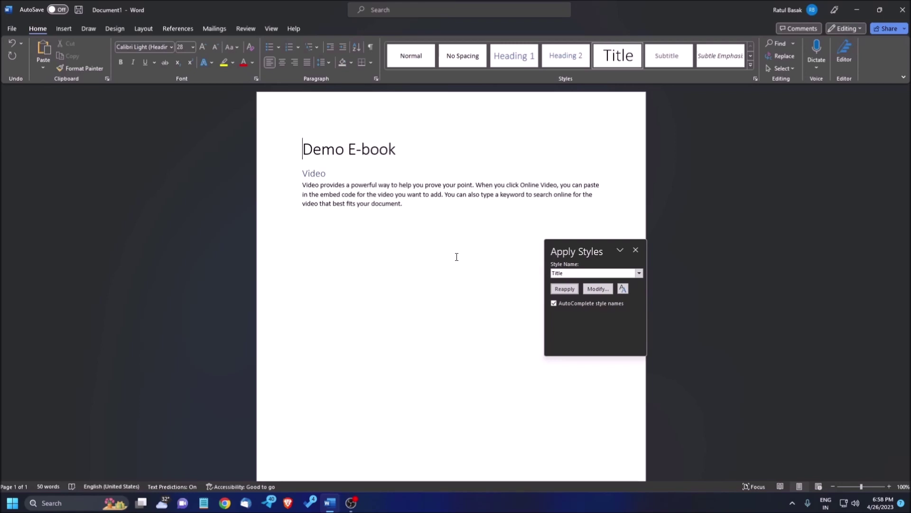
key("Right")
key("Left")
key("Down")
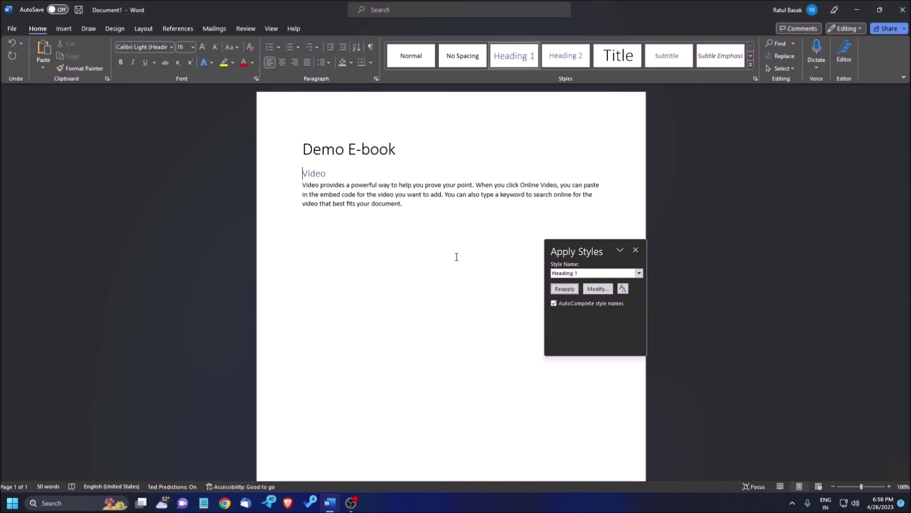